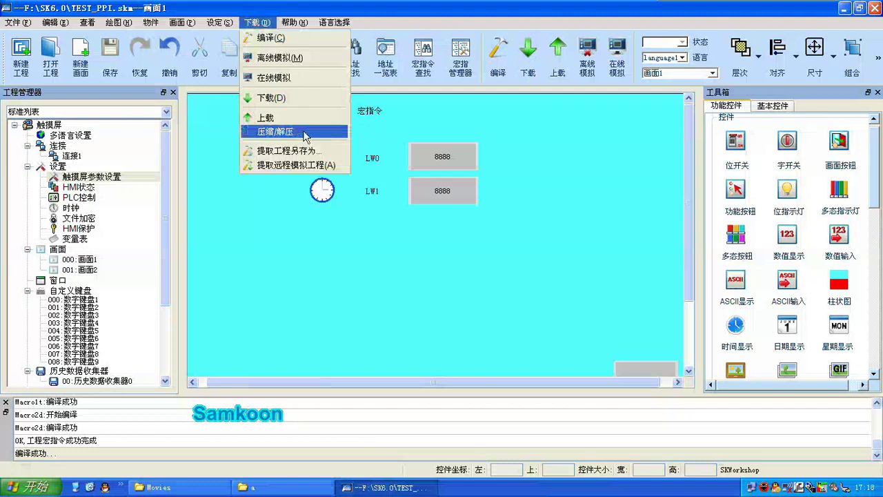
- Start the project download to the touch screen and open the general touch screen parameter settings (触摸屏参数设置)
left_click(540, 238)
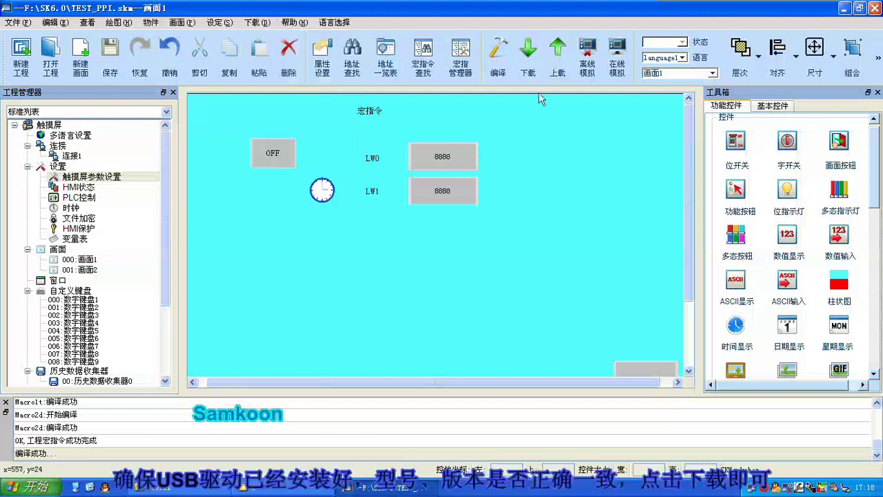
left_click(529, 59)
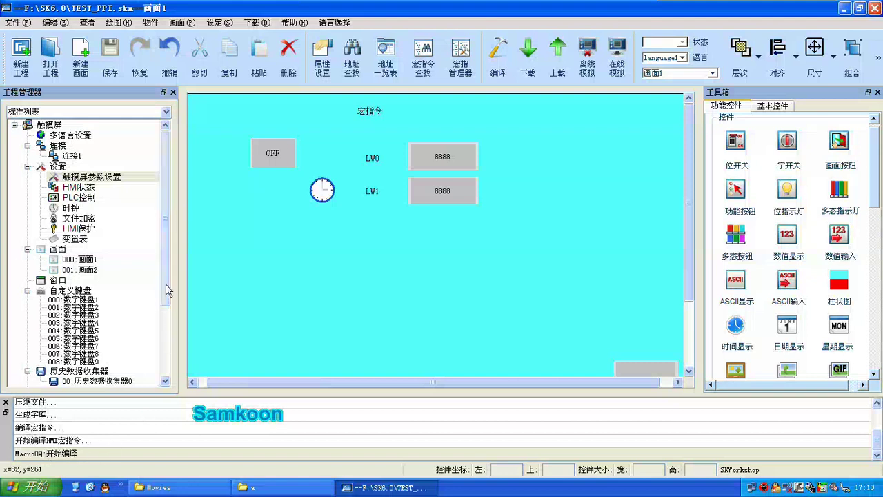
left_click(28, 292)
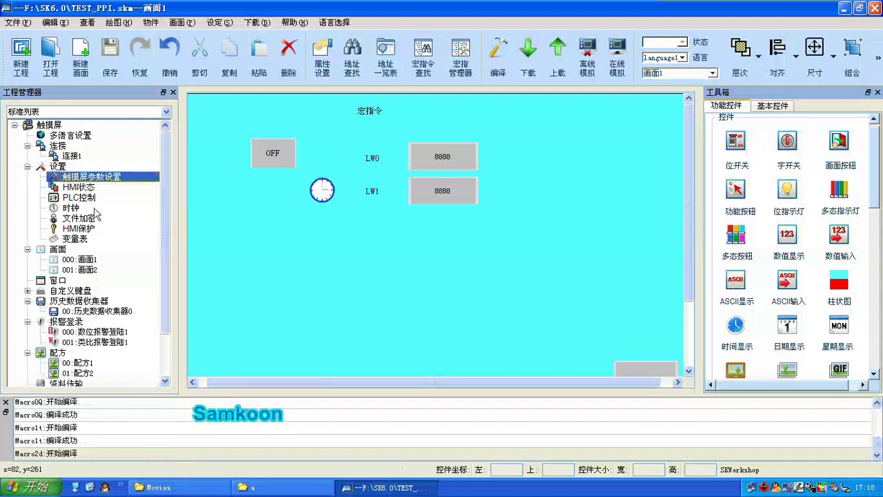
double_click(97, 181)
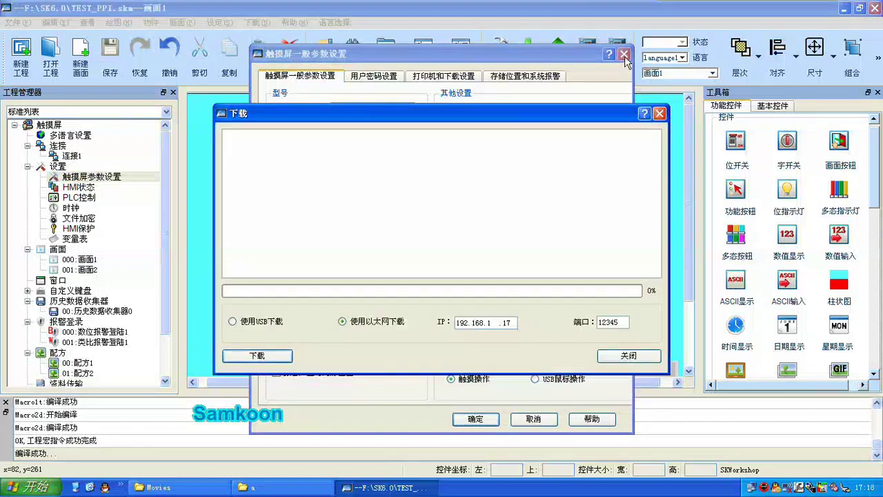
- Try the download over Ethernet, then download the project over USB with an HMI restart and close the open dialogs
left_click(279, 358)
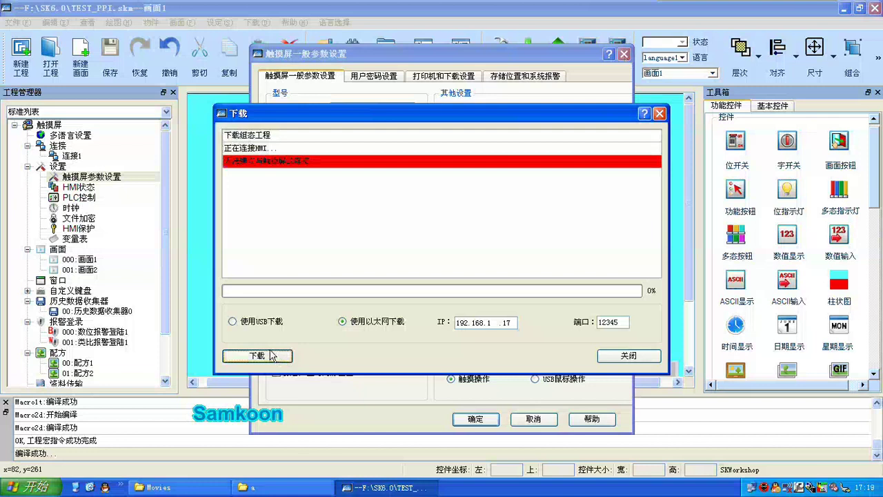
left_click(247, 322)
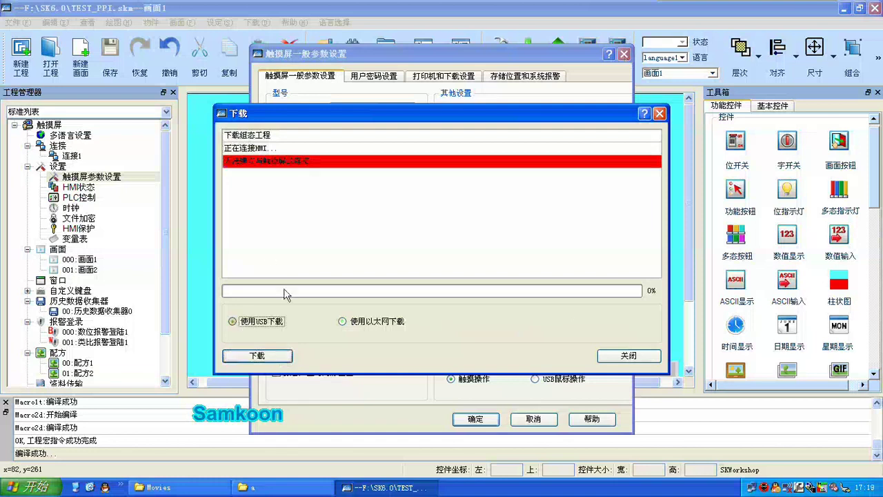
left_click(263, 355)
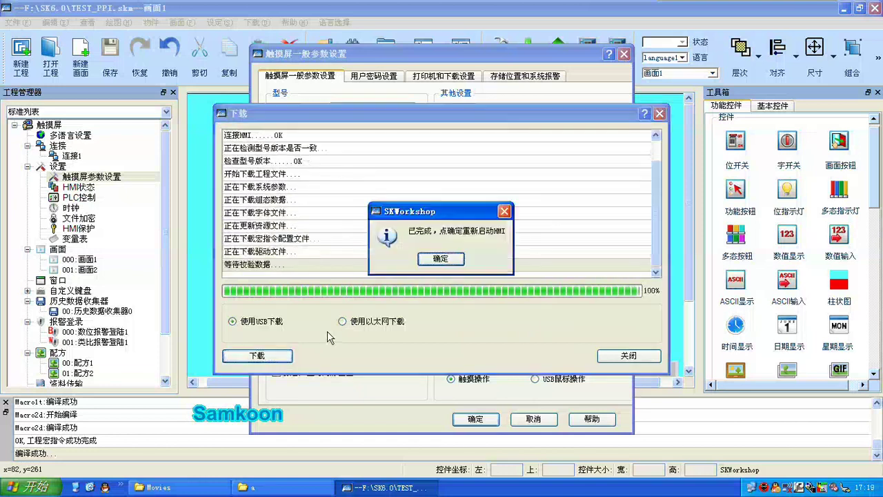
left_click(441, 260)
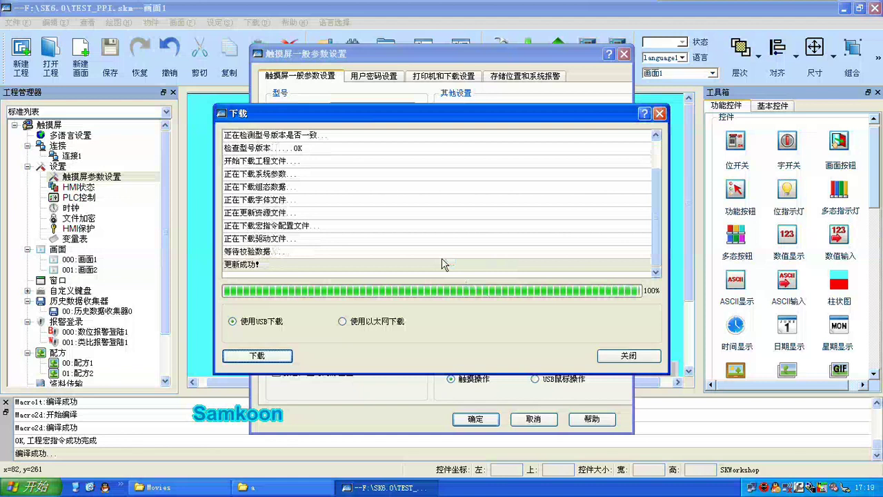
left_click(629, 356)
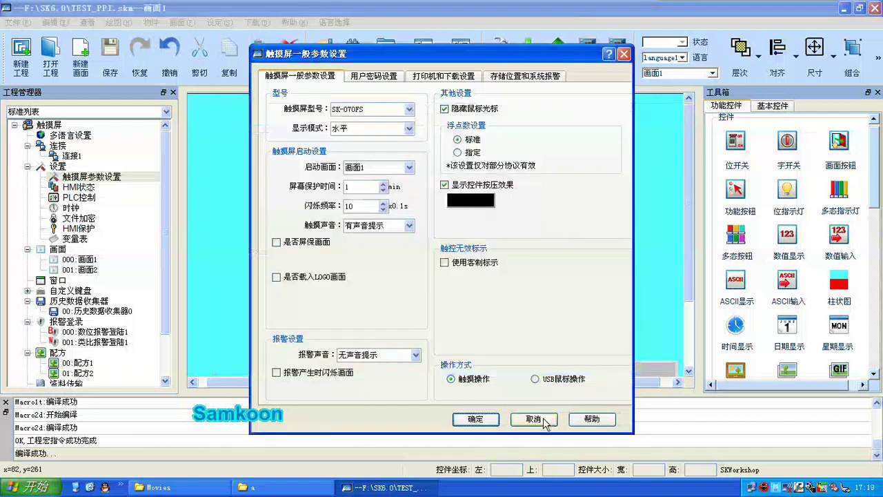
left_click(550, 419)
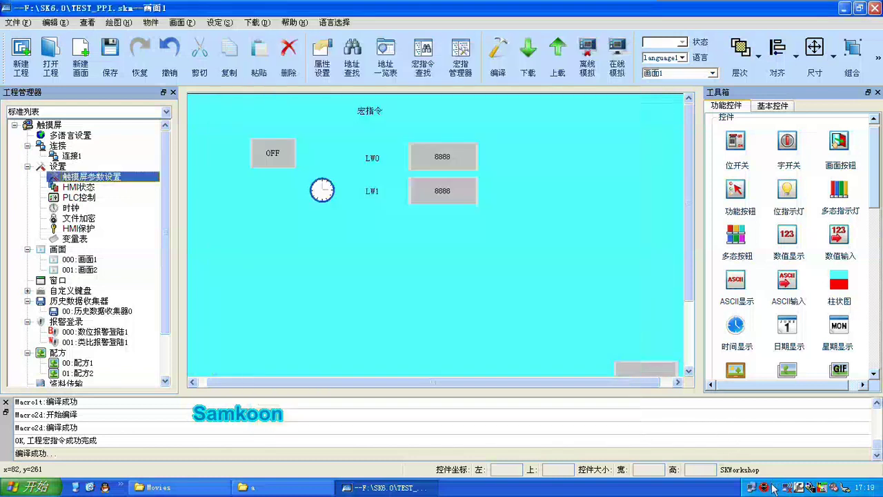
- Start an upload from the touch screen and choose the configuration upload function (上载组态)
mouse_move(778, 489)
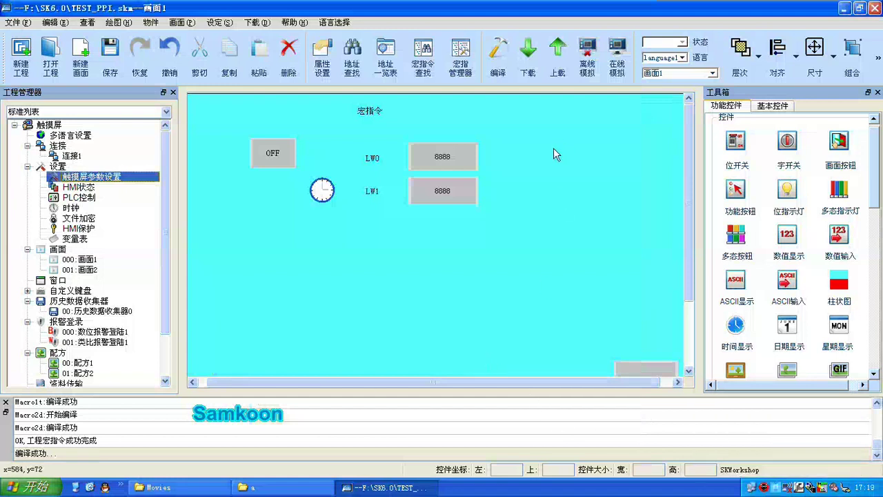
left_click(560, 68)
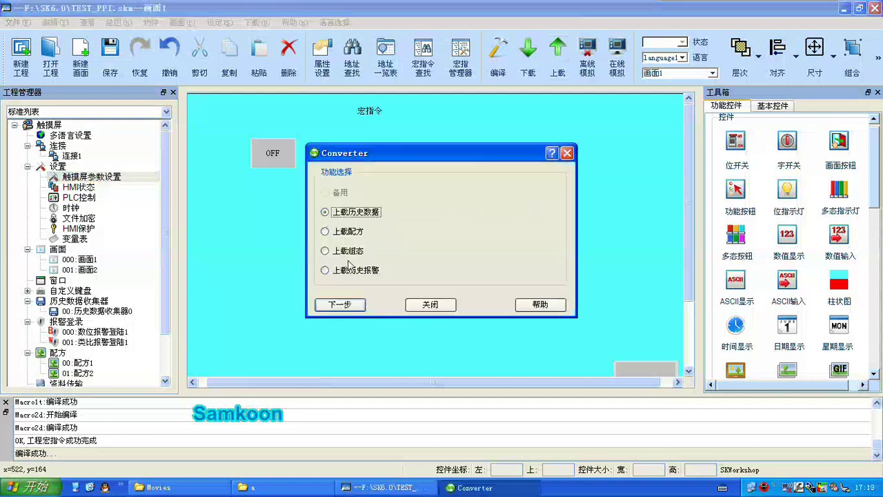
left_click(327, 251)
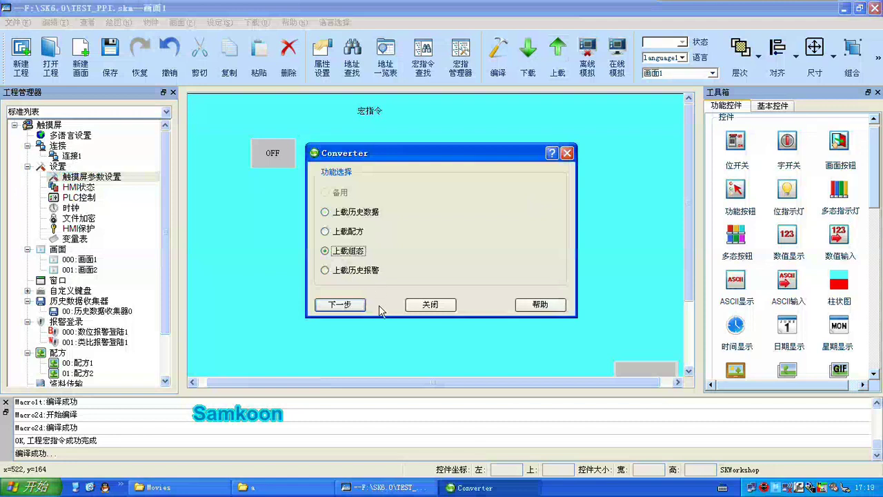
left_click(353, 310)
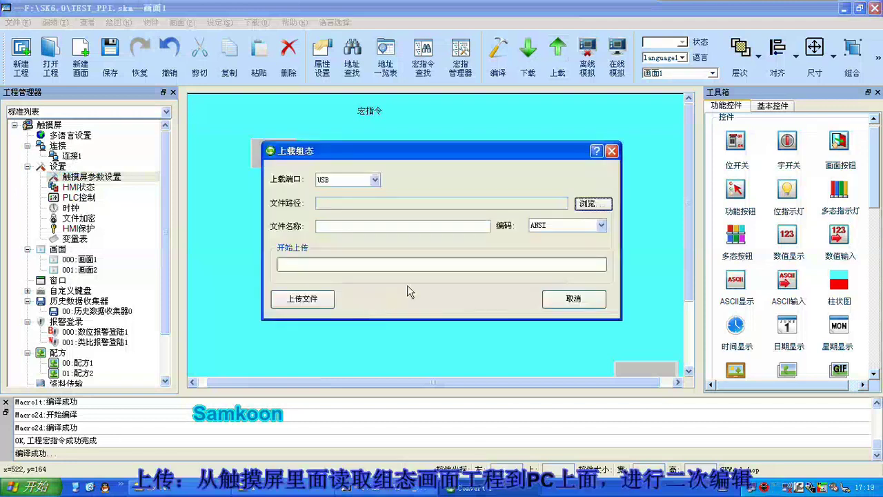
- Upload the configuration over USB to D:\ under the file name up, and close the Converter
left_click(586, 204)
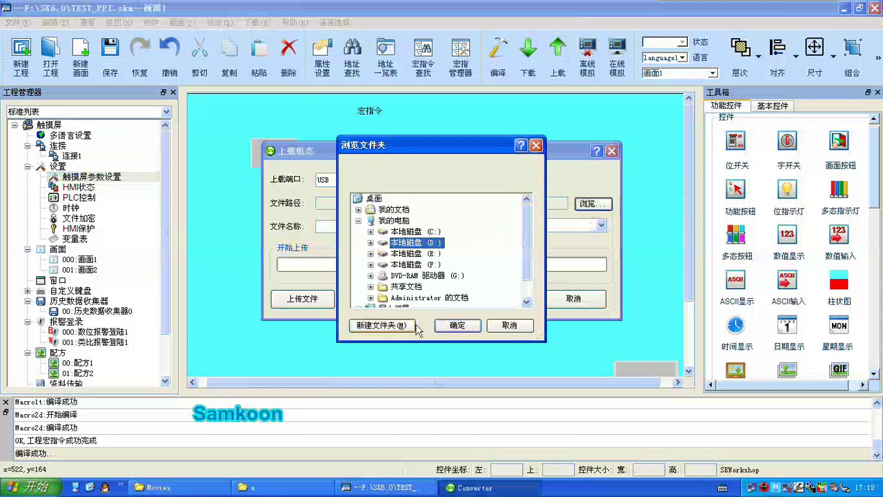
left_click(458, 326)
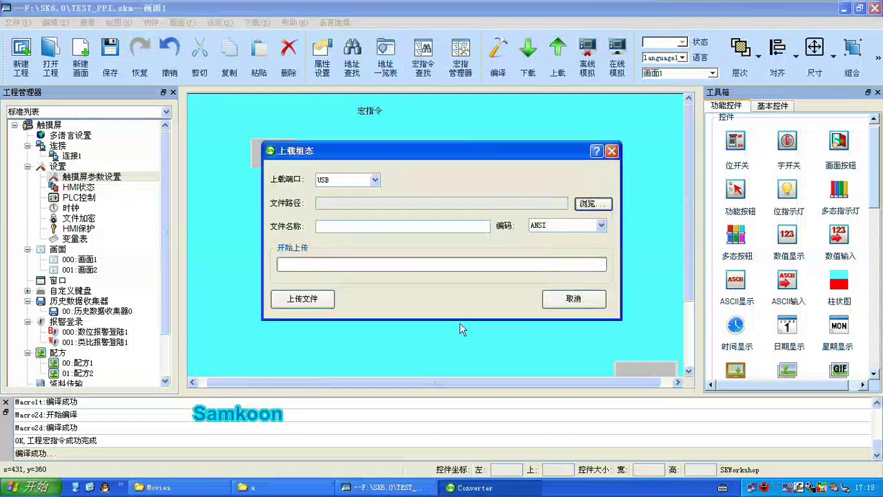
left_click(392, 224)
left_click(329, 303)
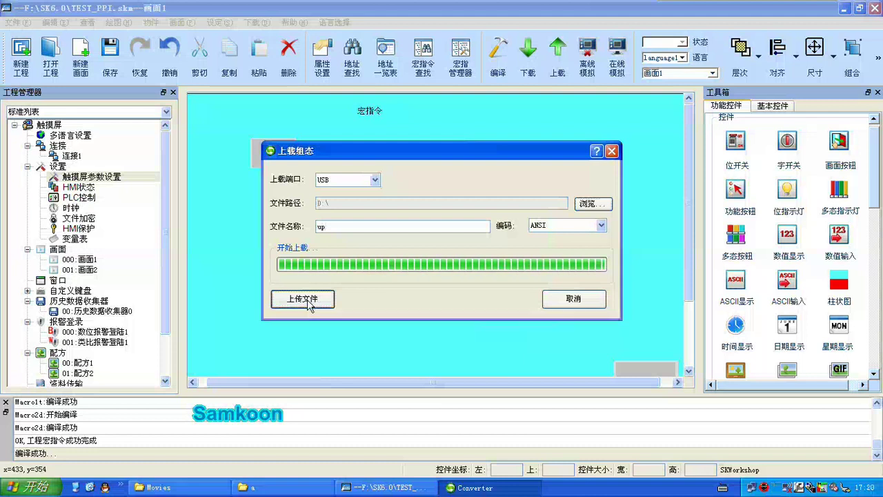
left_click(444, 246)
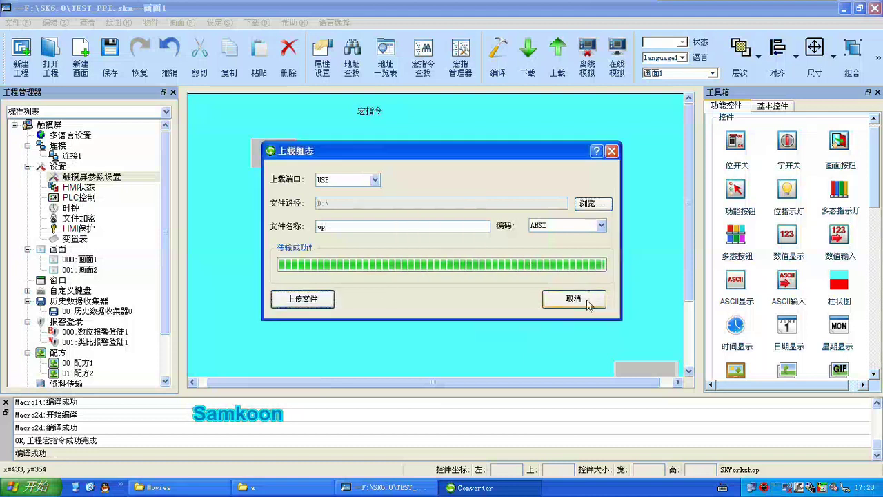
left_click(613, 151)
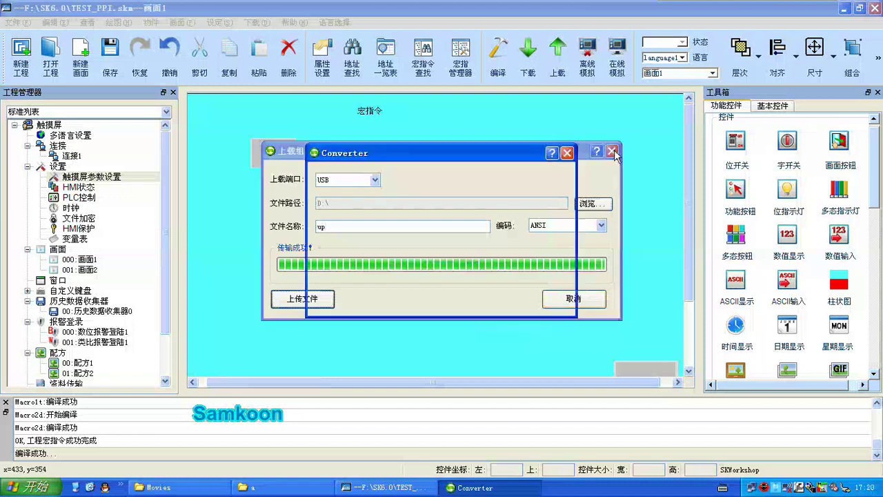
left_click(436, 306)
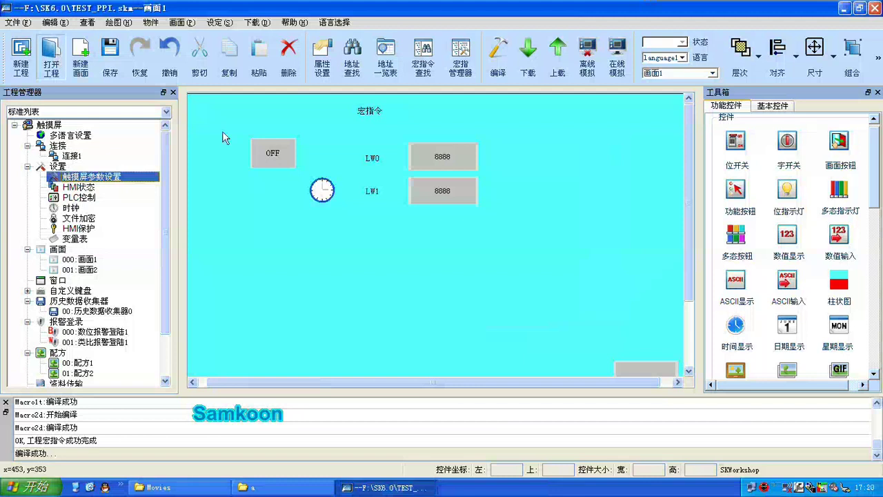
- Close the current project without saving and look for the uploaded project file on drive D:
left_click(58, 59)
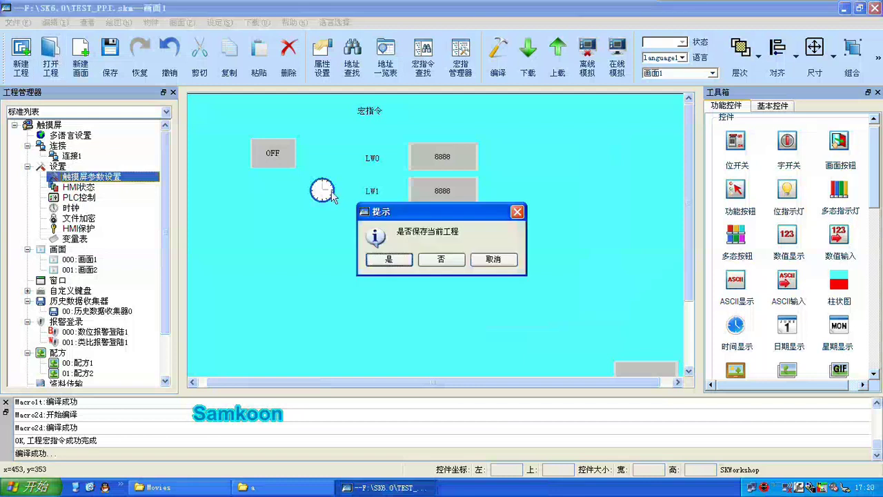
left_click(442, 260)
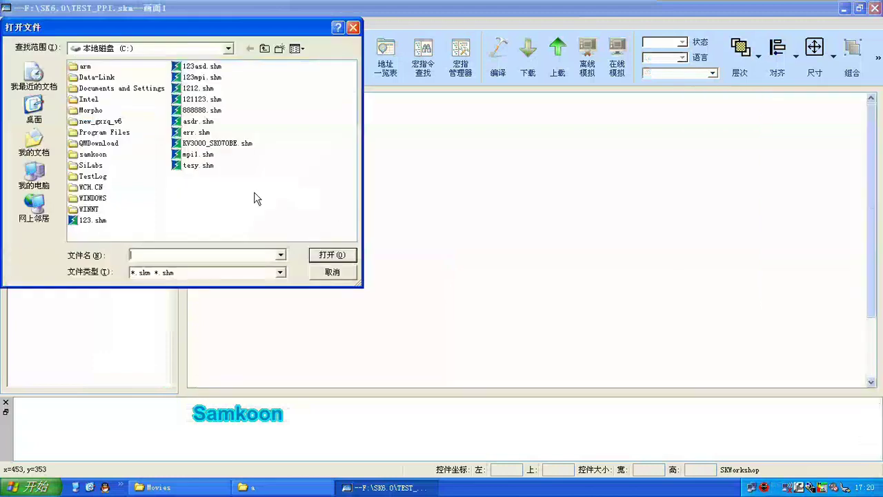
left_click(35, 174)
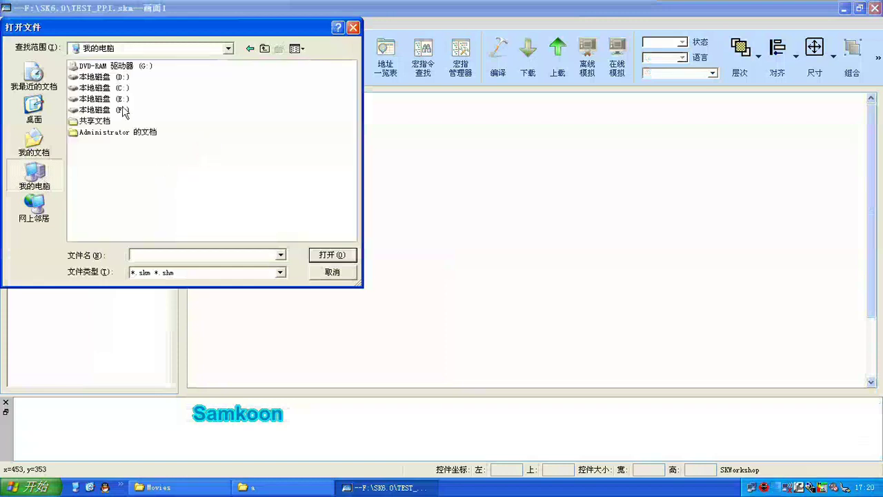
double_click(107, 76)
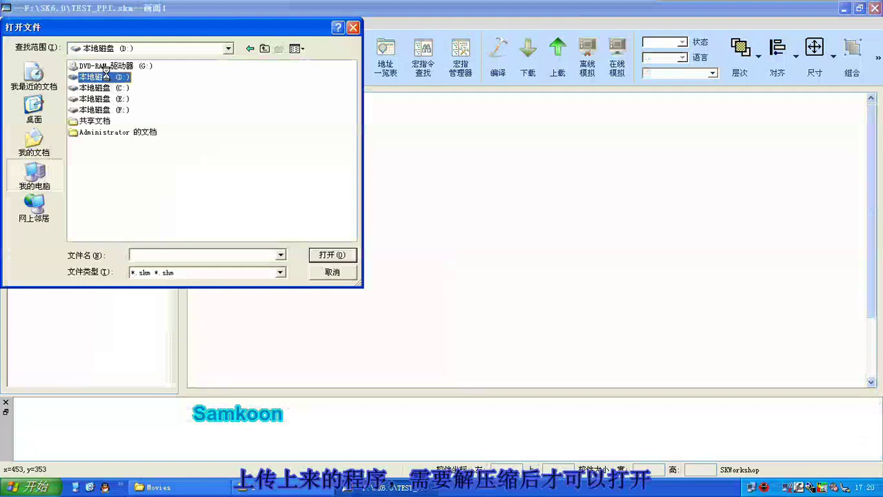
left_click(279, 271)
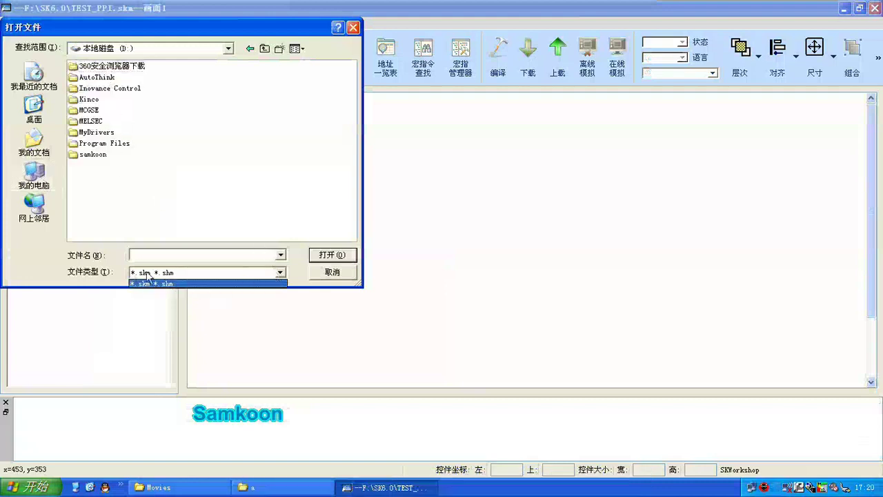
left_click(342, 235)
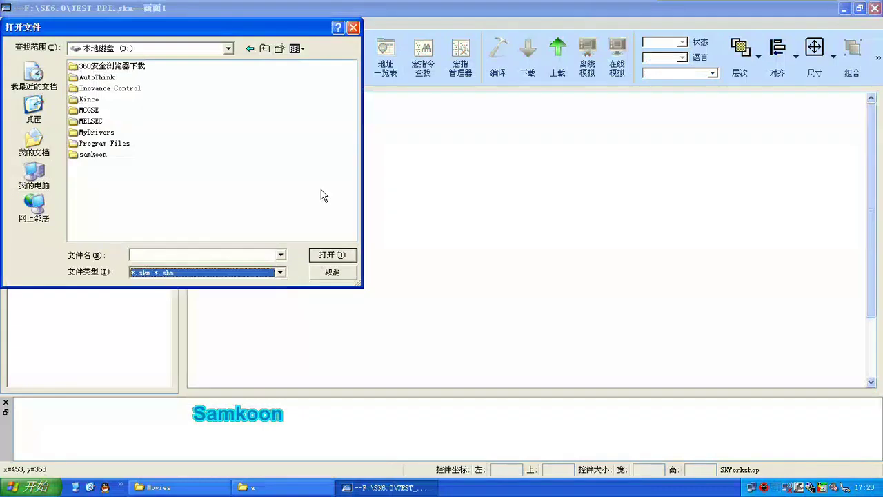
left_click(333, 273)
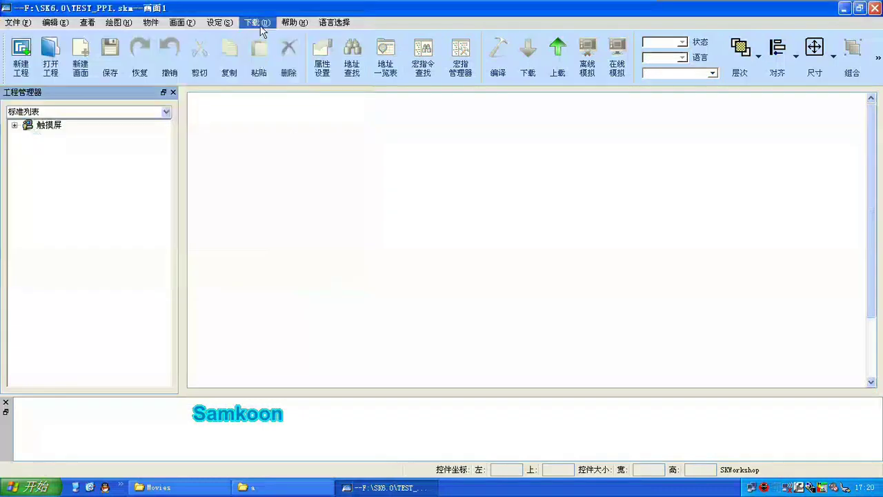
- Open the compress/decompress tool (压缩/解压) and choose D:\up.skr as the compressed file to extract
left_click(262, 31)
left_click(280, 130)
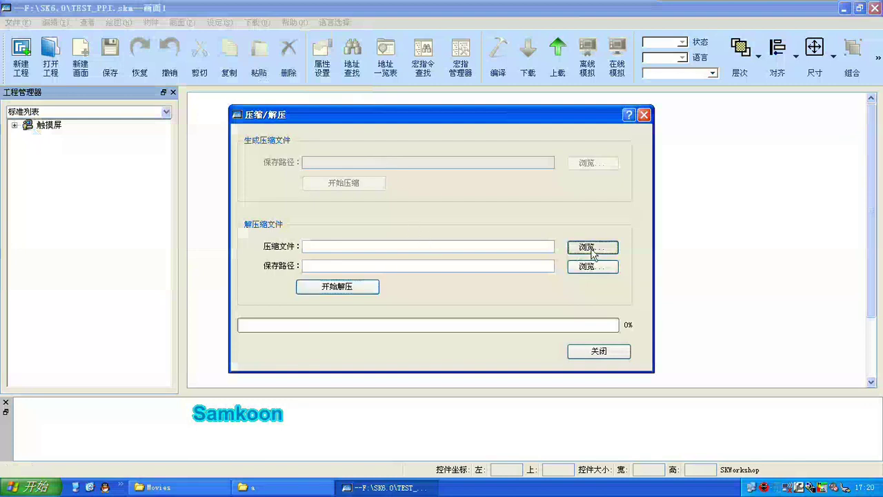
left_click(591, 249)
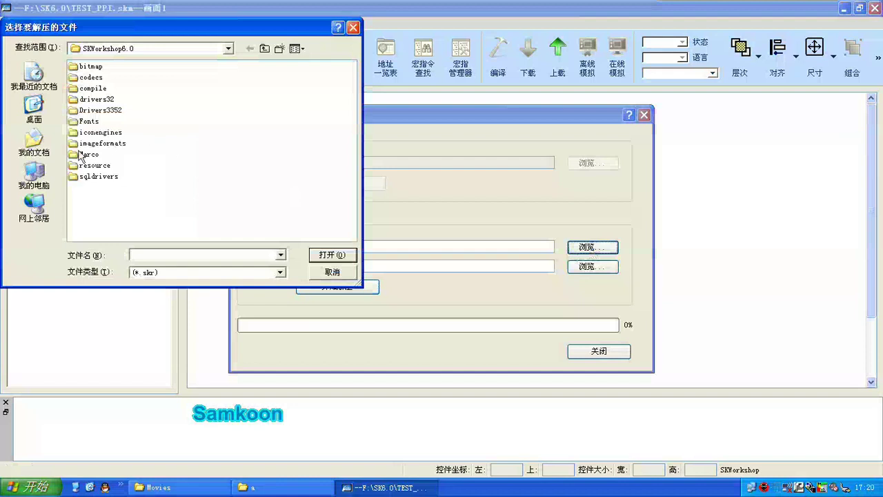
left_click(35, 174)
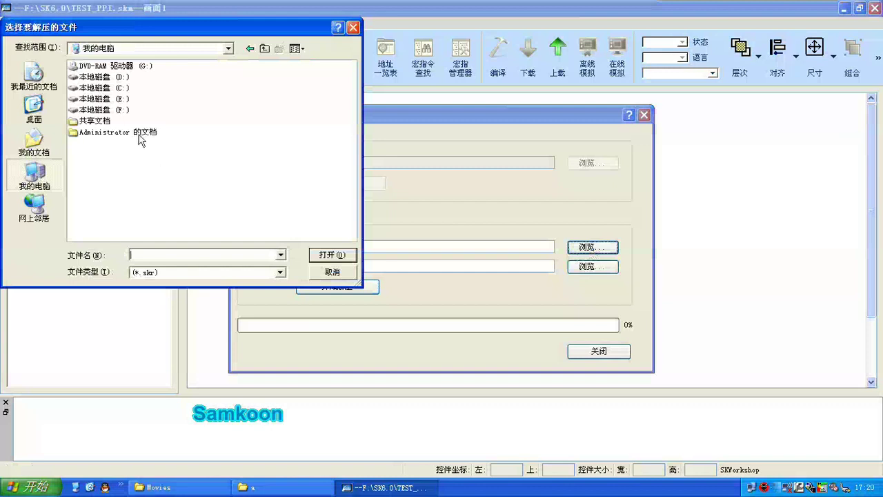
double_click(111, 76)
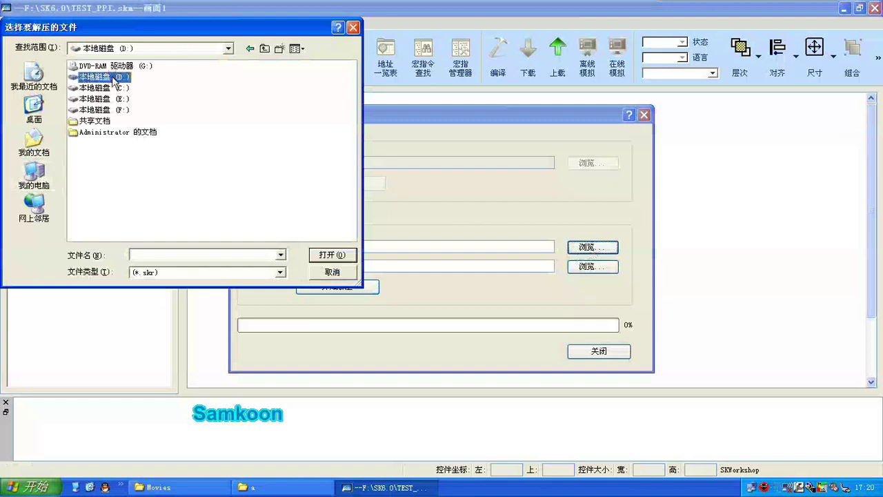
left_click(91, 166)
left_click(332, 255)
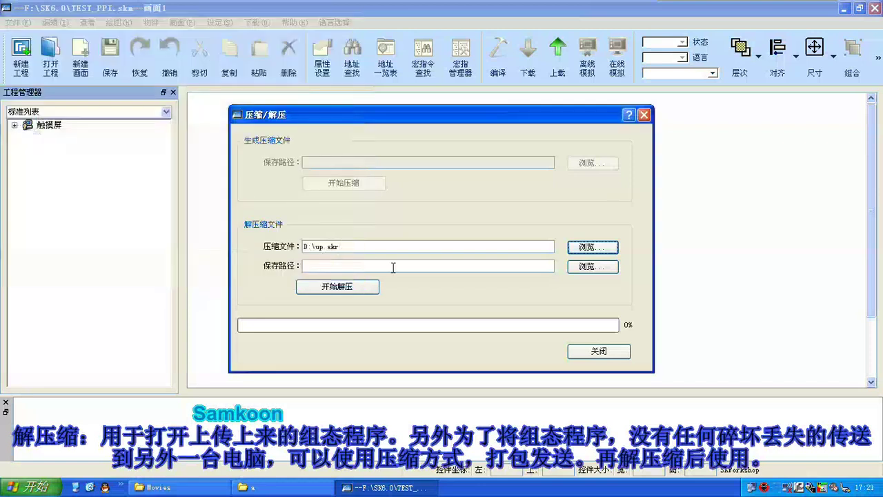
- Extract the compressed file to drive D under the file name up_sk and close the compress/decompress tool
left_click(581, 267)
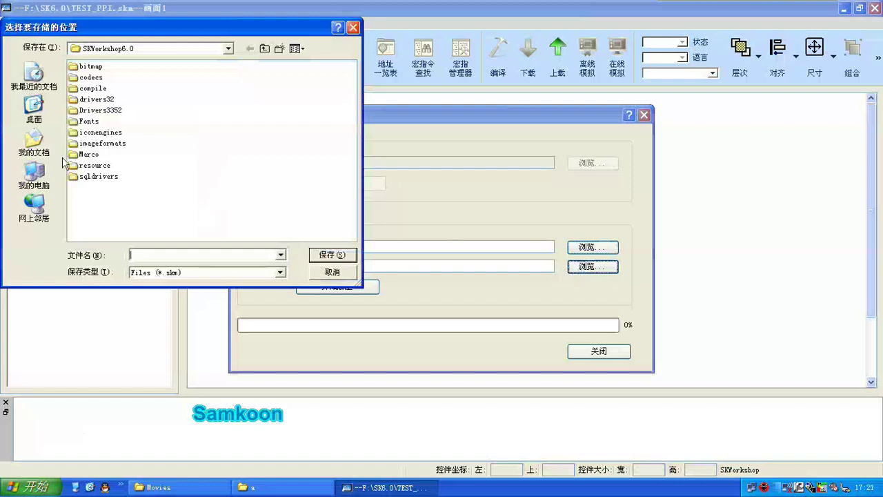
left_click(43, 172)
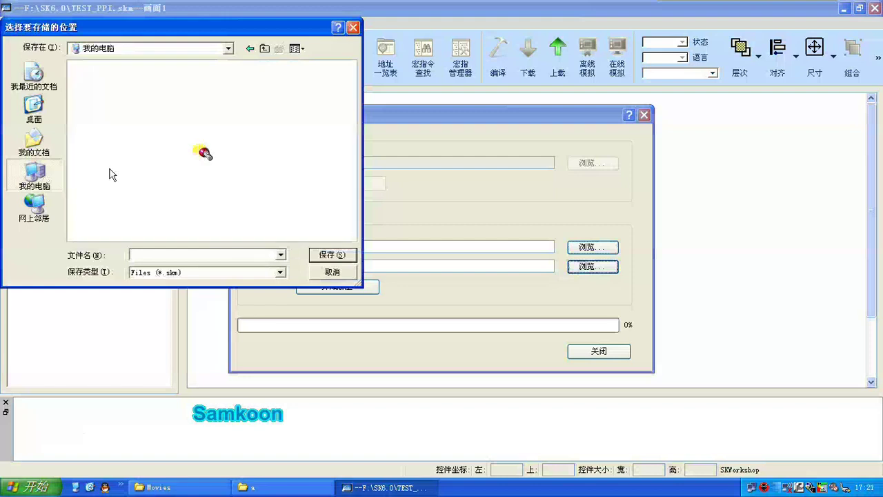
double_click(109, 76)
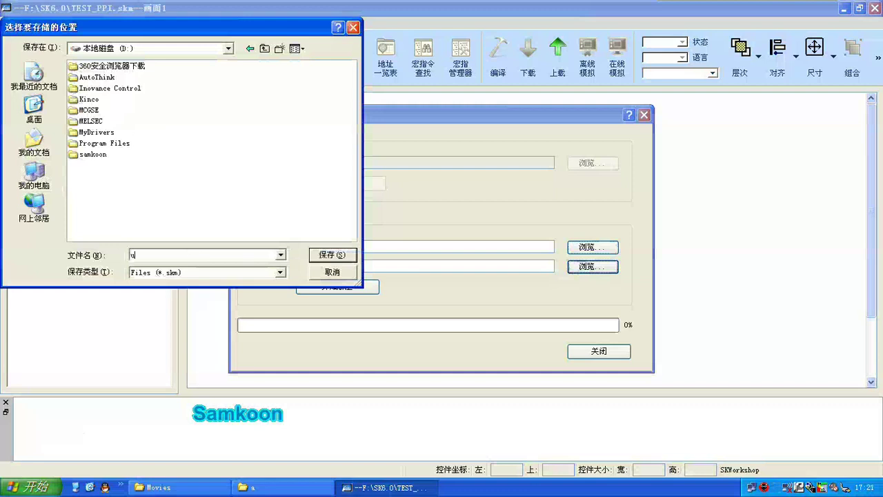
type("_")
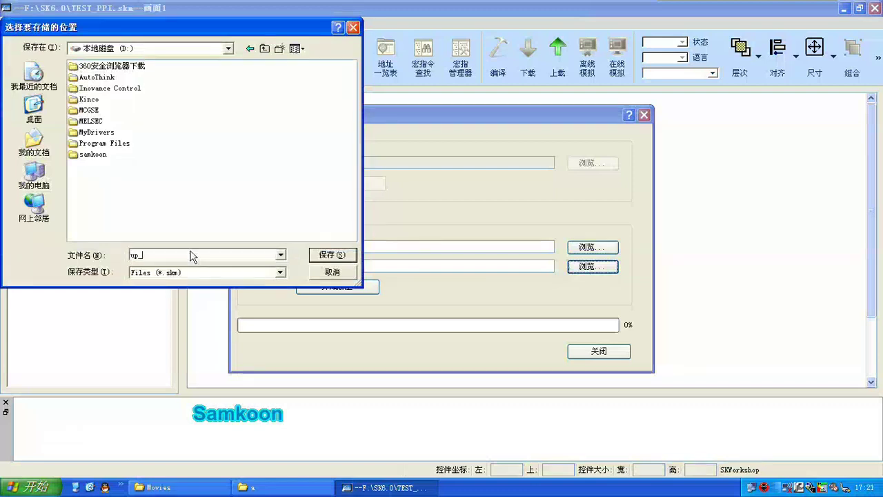
type("sk")
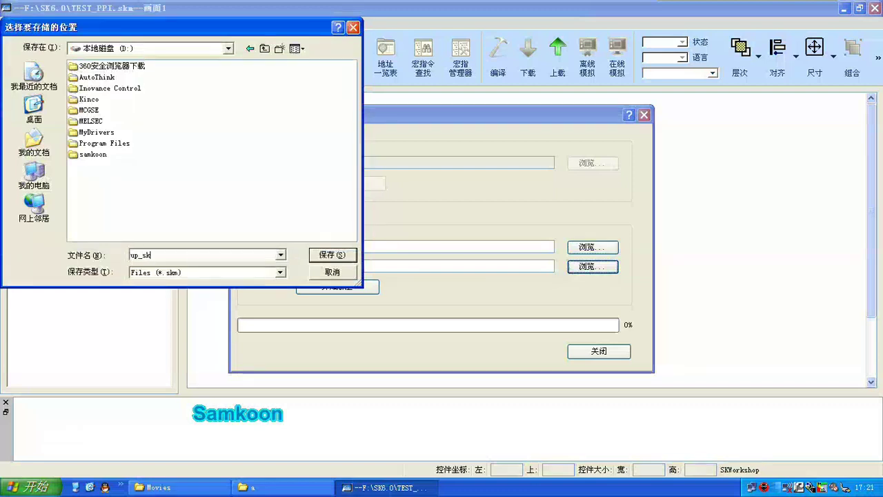
left_click(343, 254)
left_click(351, 287)
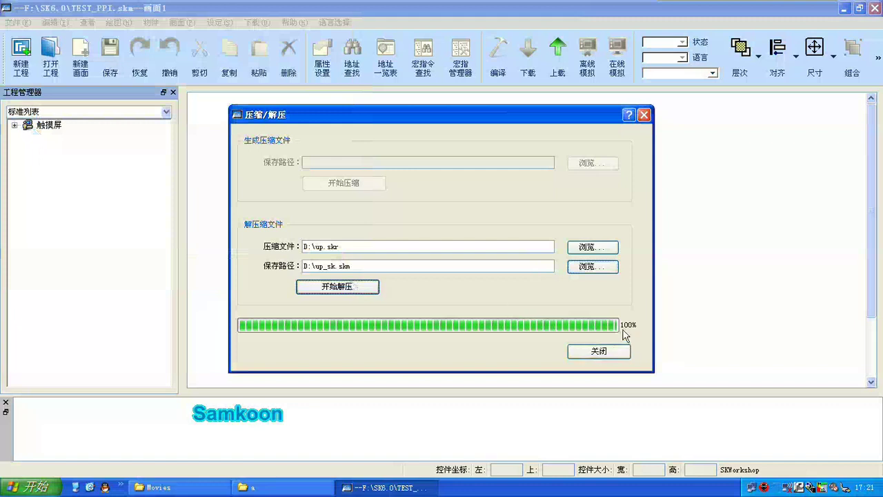
left_click(610, 353)
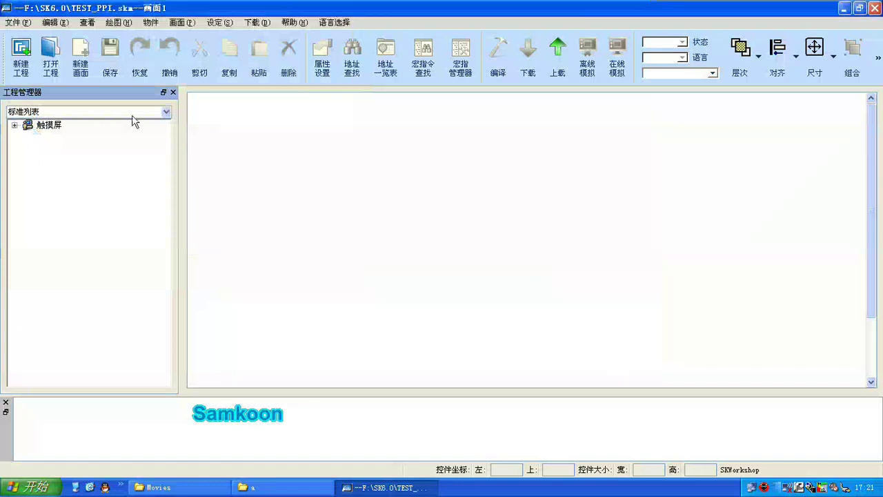
- Open the extracted project up_sk.skm from drive D
left_click(53, 55)
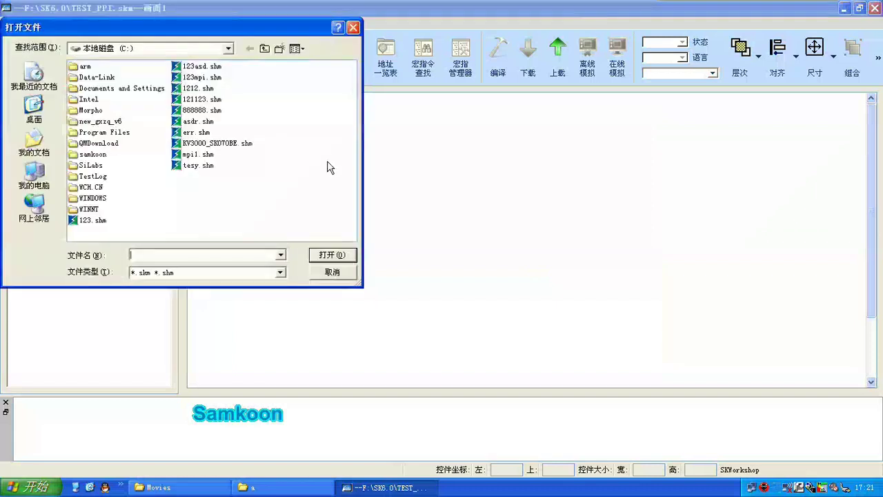
left_click(47, 169)
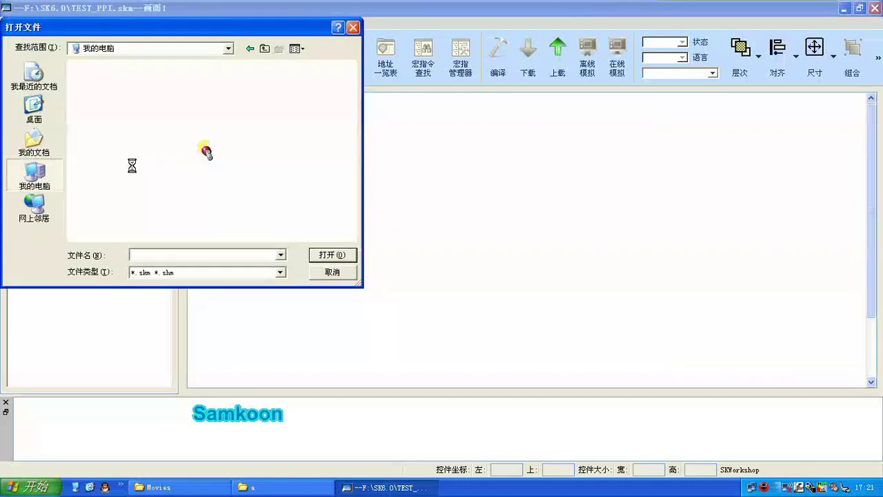
double_click(111, 77)
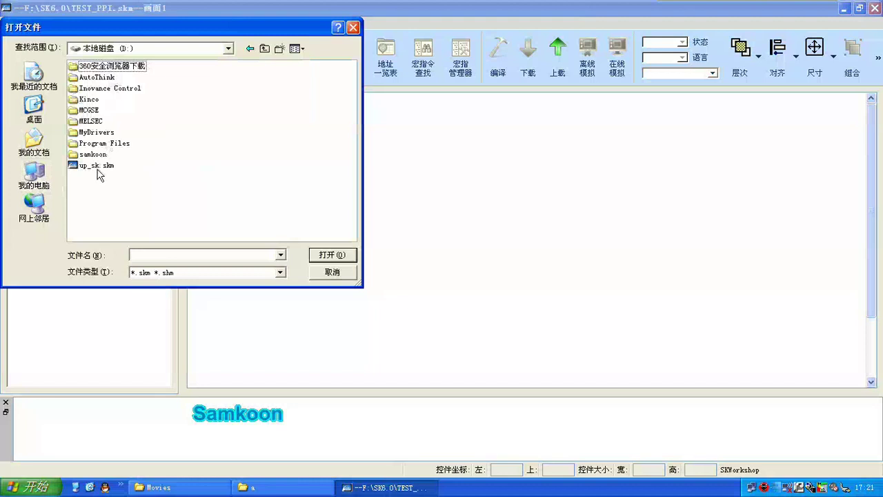
left_click(97, 166)
left_click(331, 254)
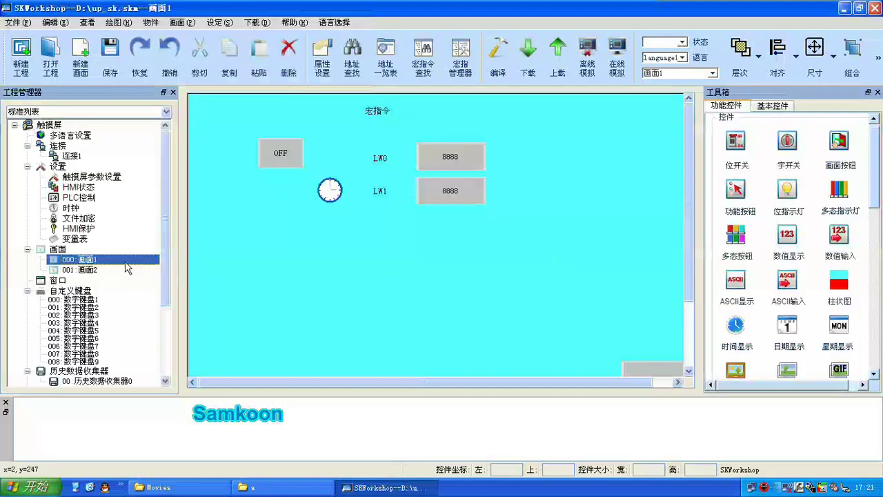
- Compress the open project to drive D under the file name SAVE using the compress/decompress tool (压缩/解压), and close the tool
left_click(256, 23)
left_click(297, 131)
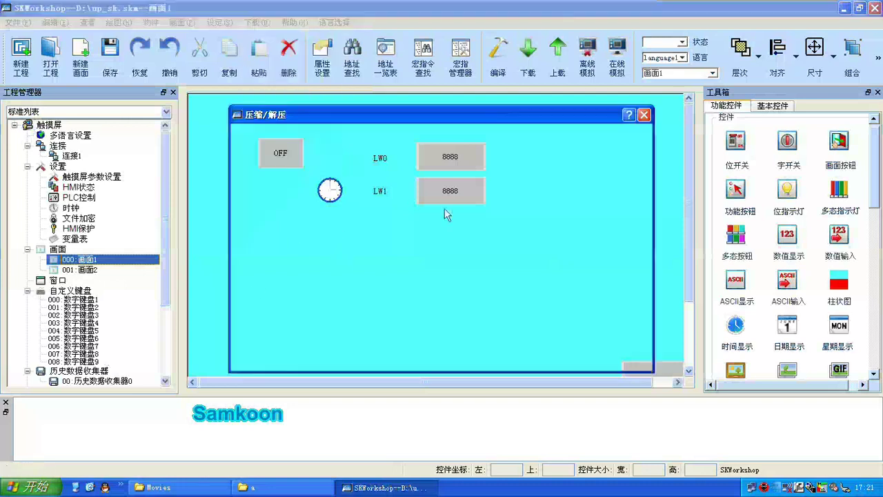
left_click(584, 164)
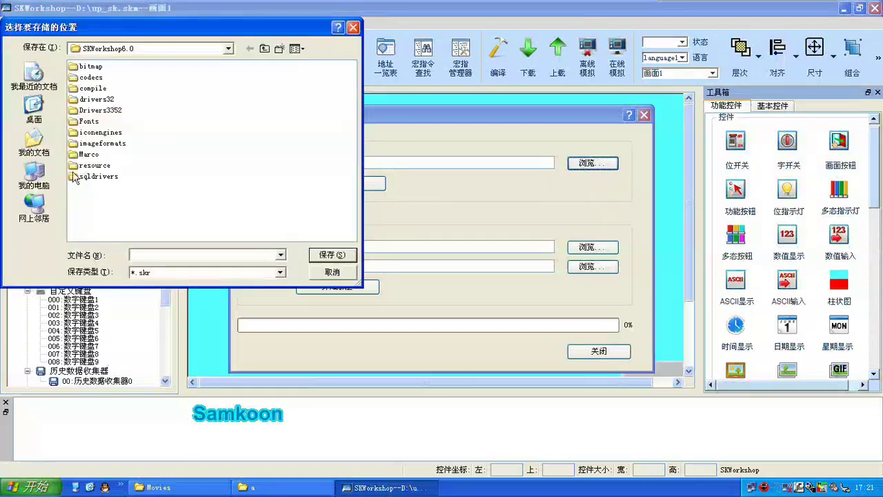
left_click(34, 173)
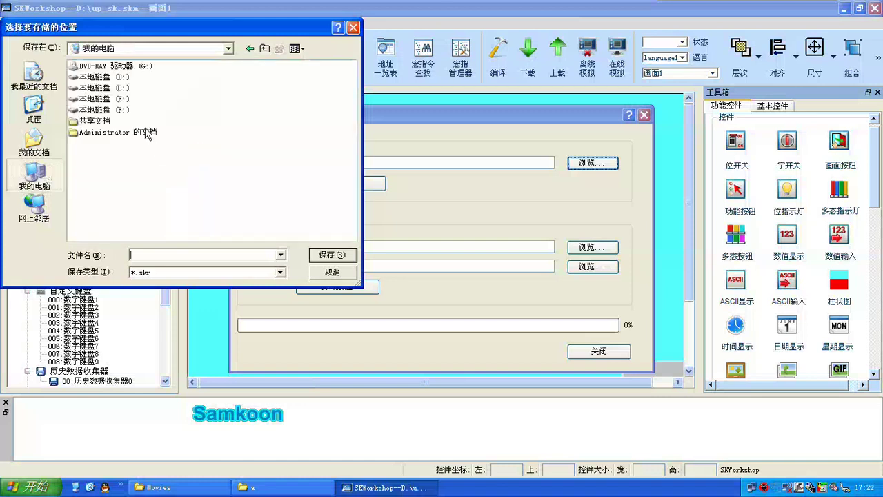
double_click(115, 78)
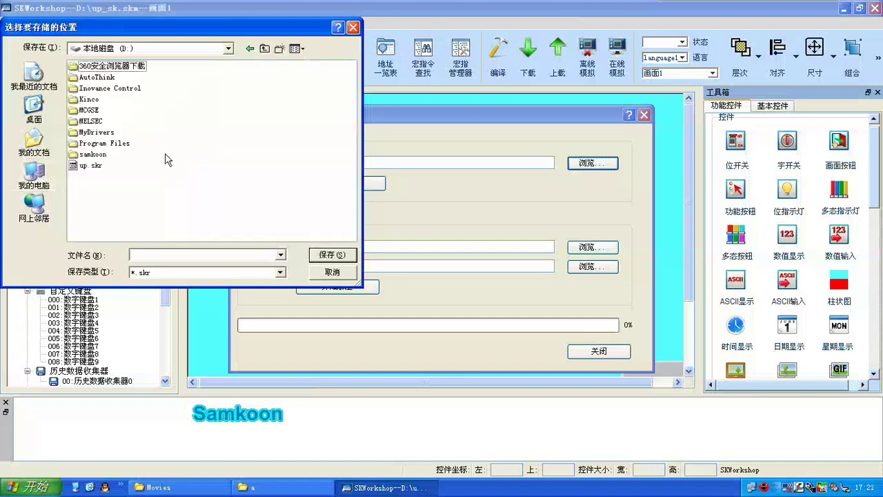
left_click(149, 255)
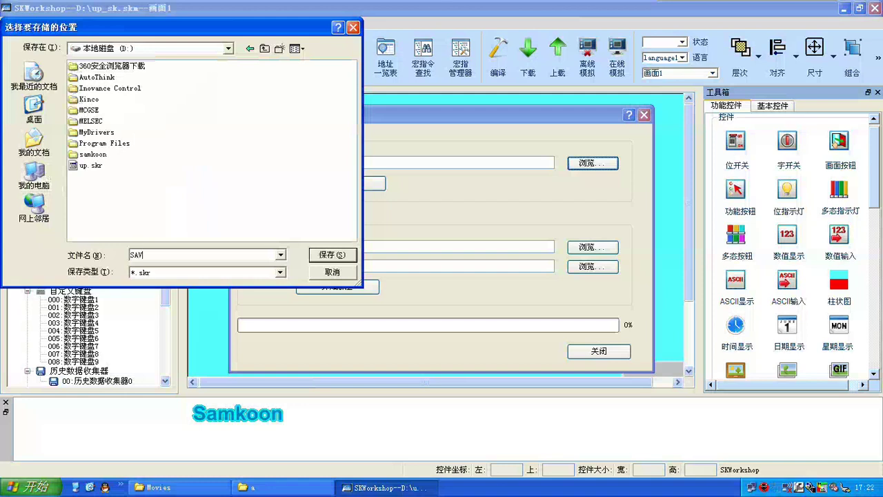
left_click(159, 276)
left_click(330, 256)
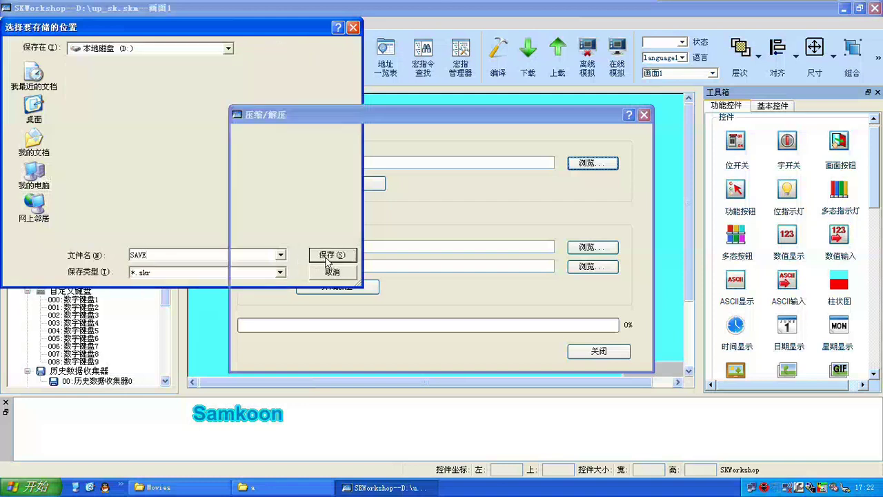
left_click(352, 191)
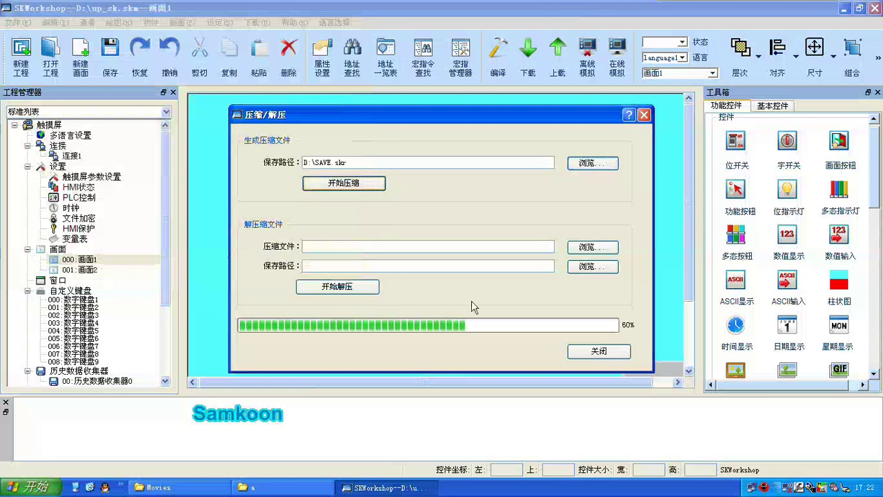
left_click(617, 353)
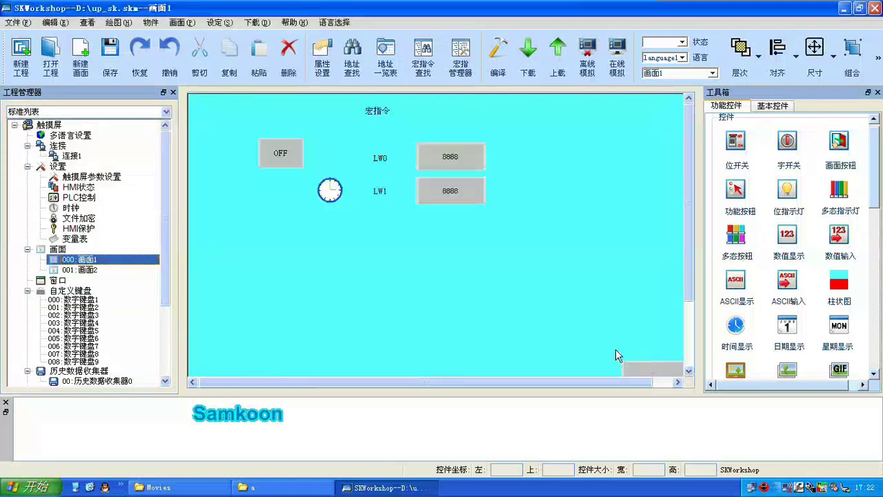
- Check drive D for the compressed SAVE.skr and up.skr through the decompression file chooser, and leave the tool without extracting anything
left_click(268, 23)
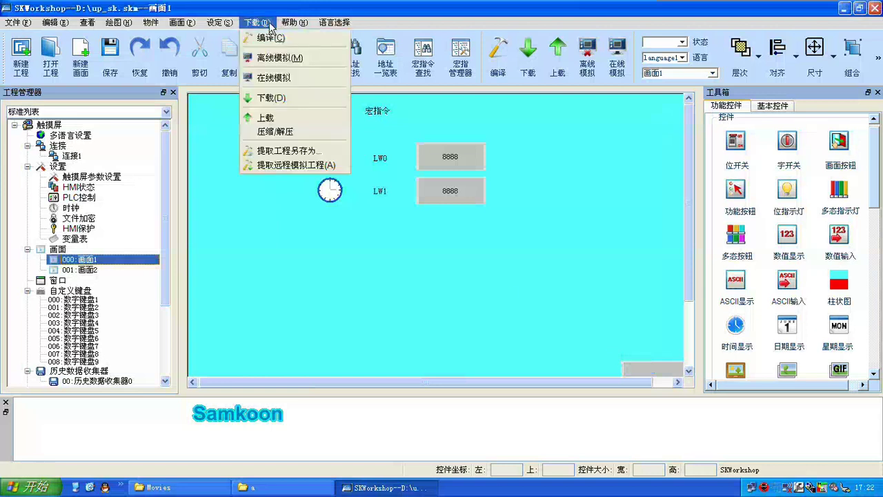
left_click(289, 132)
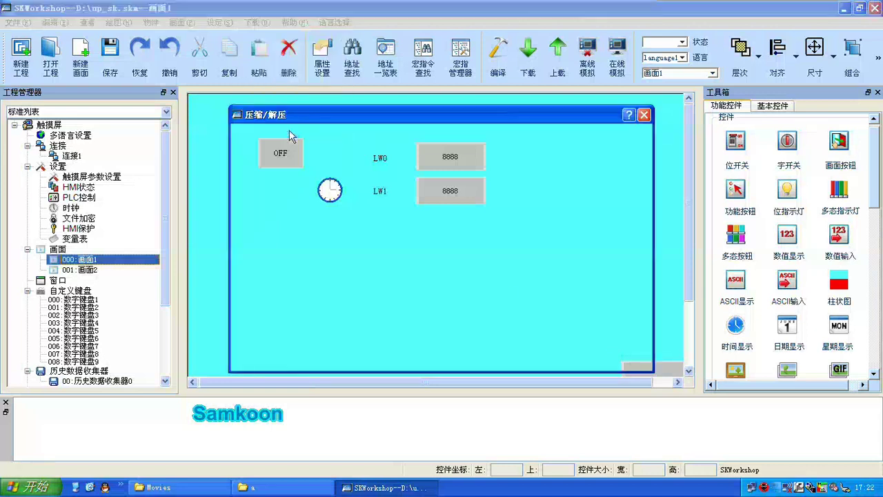
left_click(586, 248)
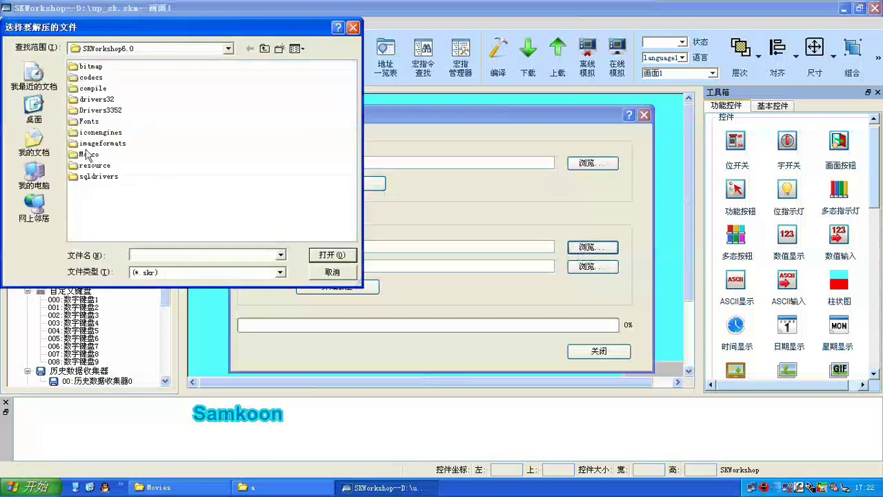
left_click(36, 178)
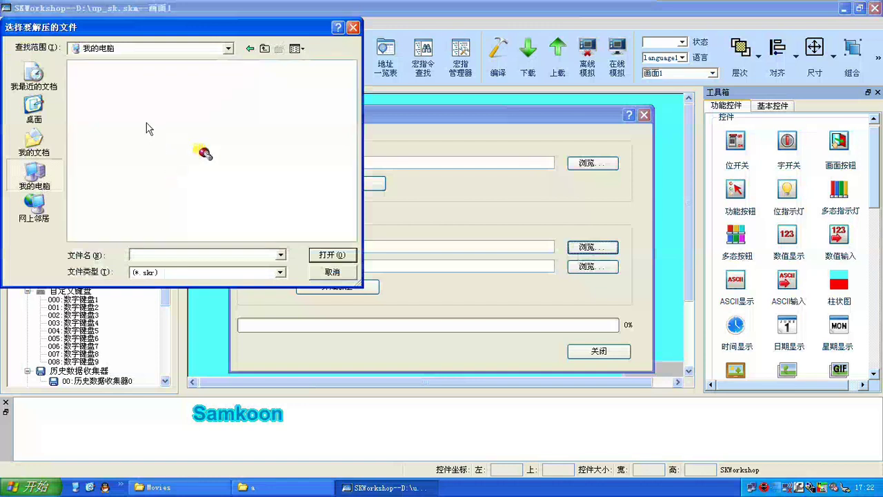
double_click(108, 78)
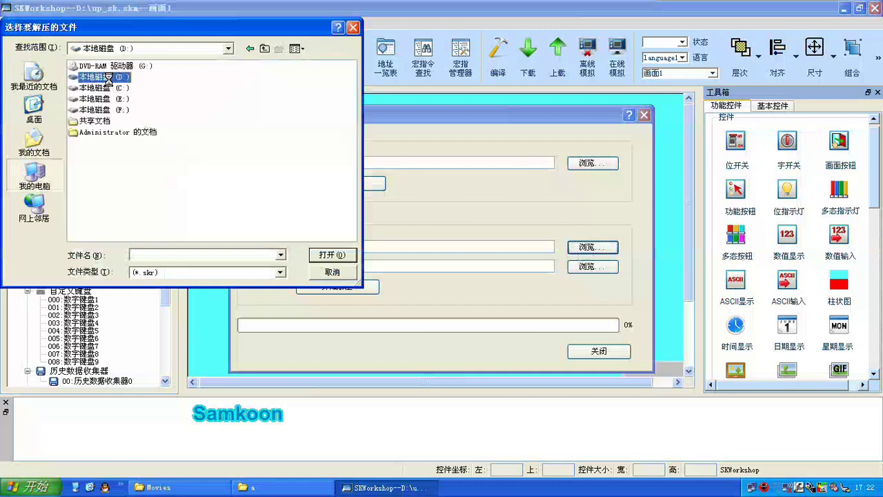
left_click(95, 165)
left_click(95, 177)
left_click(95, 167)
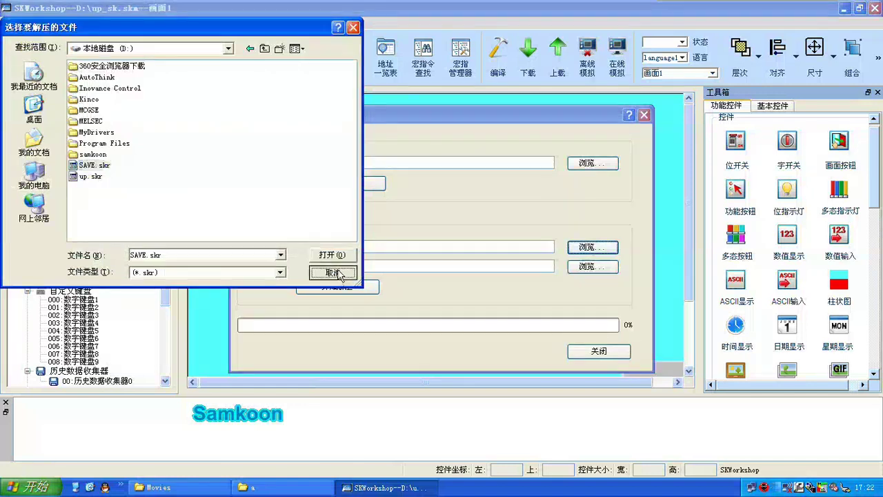
left_click(336, 273)
left_click(611, 352)
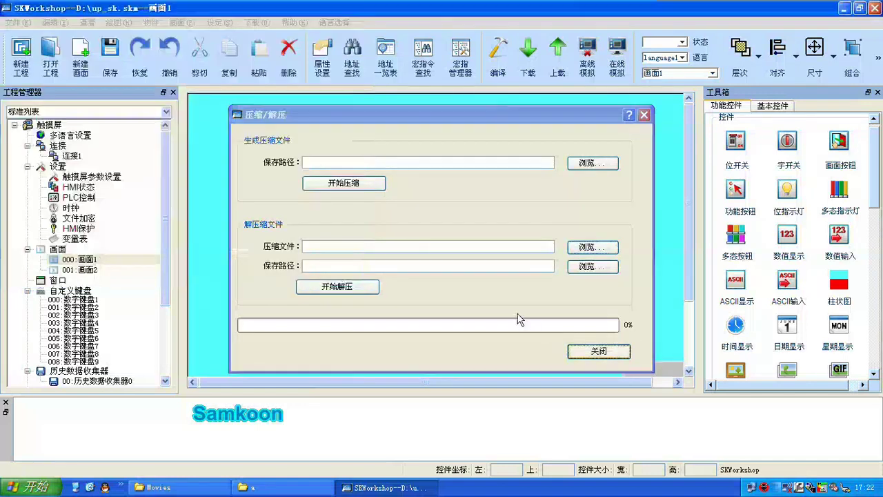